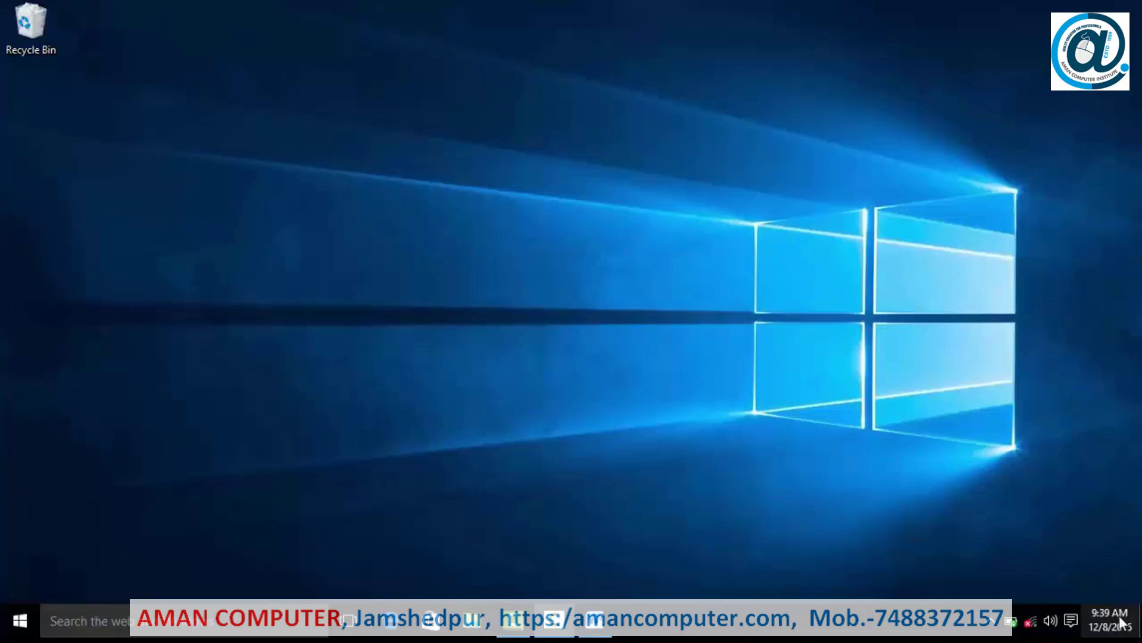
# - Open the taskbar calendar and browse from November 2015 to January 2016, returning to December 2015
pyautogui.click(1120, 621)
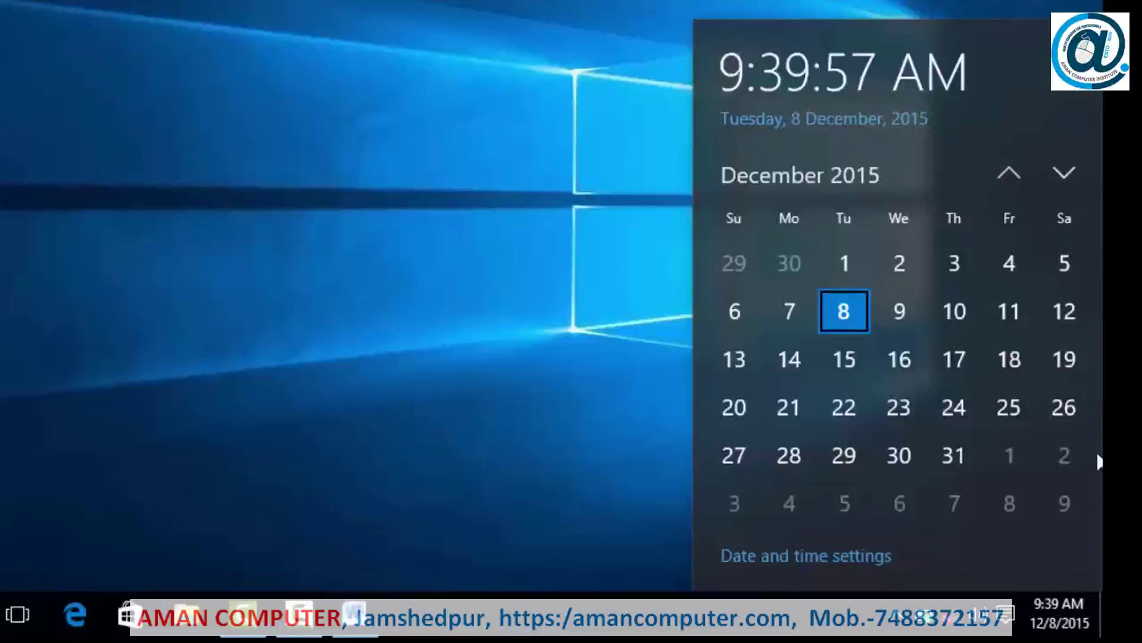
pyautogui.click(1008, 175)
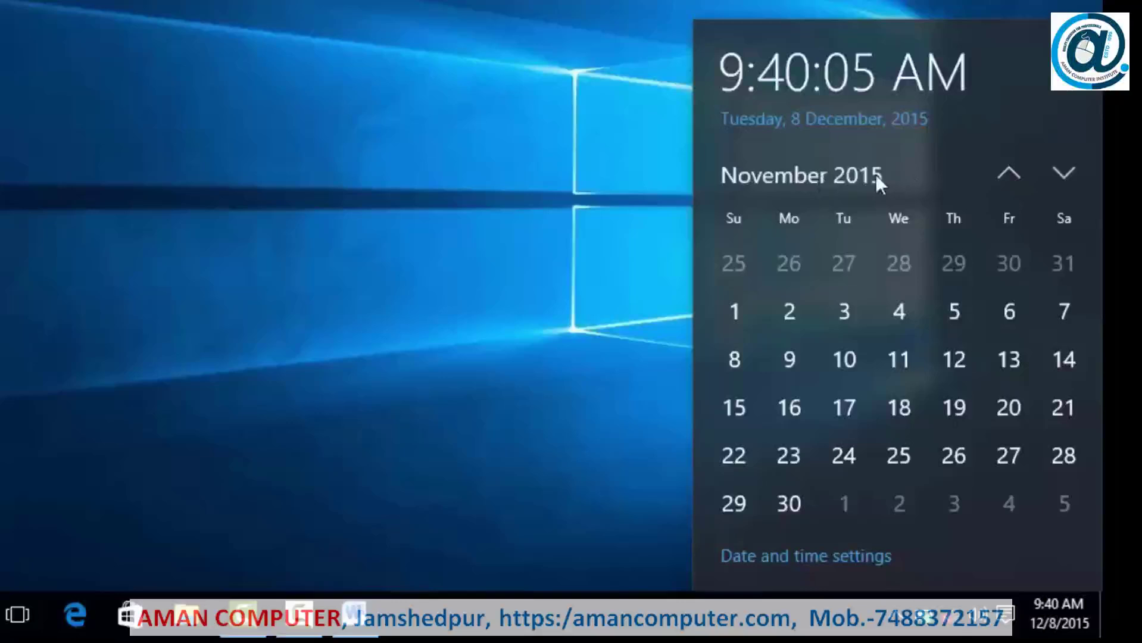
pyautogui.click(1068, 176)
pyautogui.click(1068, 175)
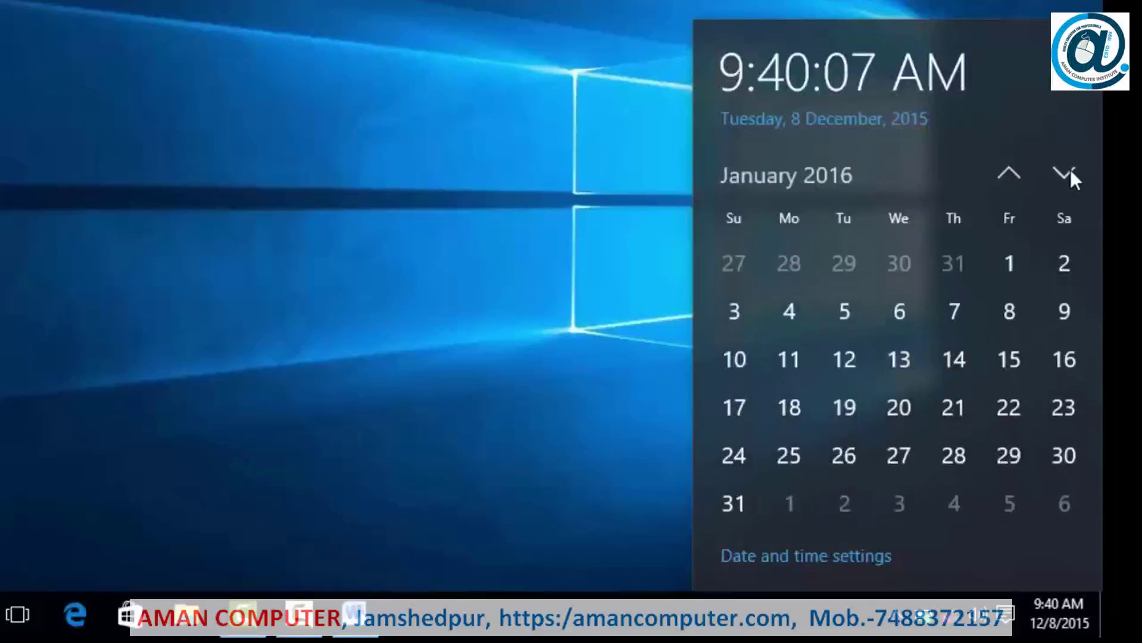
pyautogui.click(1013, 172)
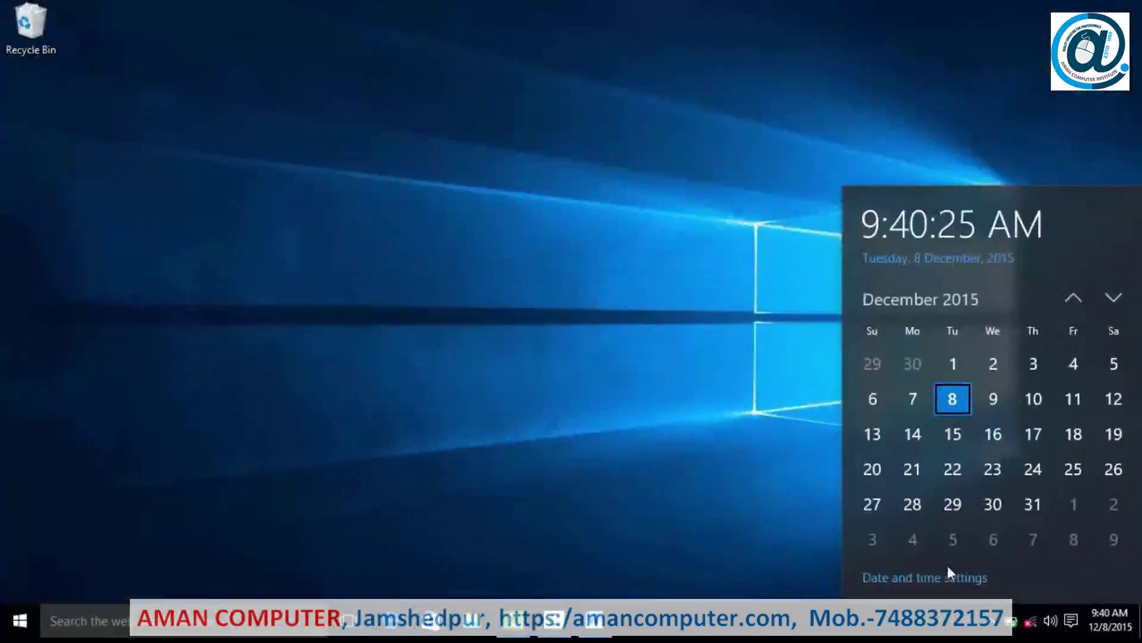
# - Open the date and time settings from the calendar, close them, and reopen Time & language from the main Settings window
pyautogui.click(952, 581)
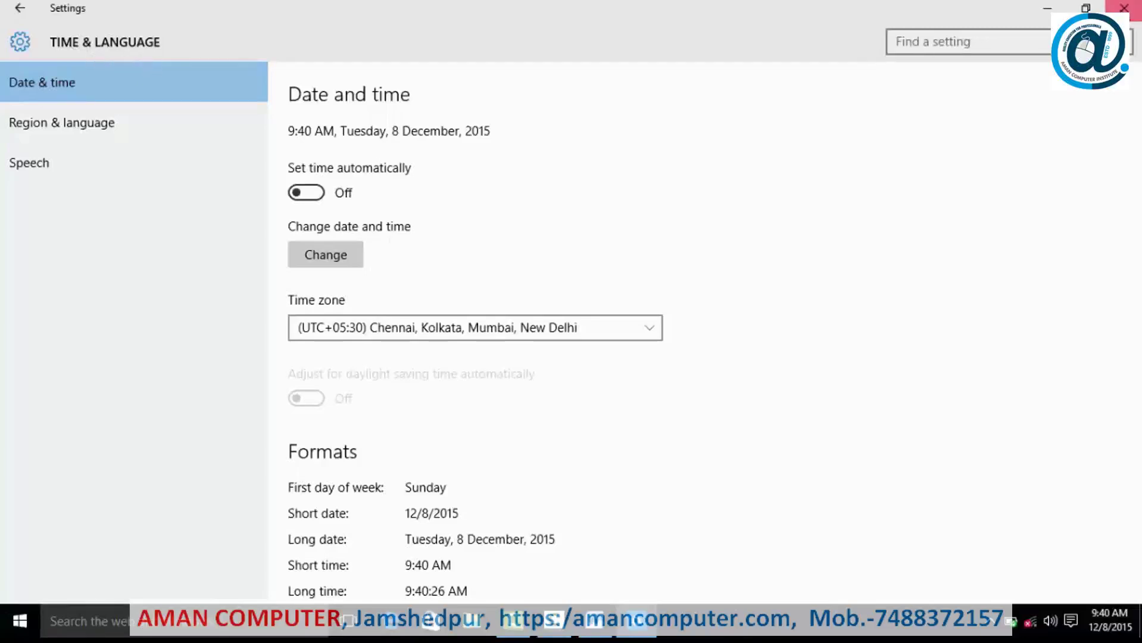
pyautogui.click(1125, 7)
pyautogui.click(19, 621)
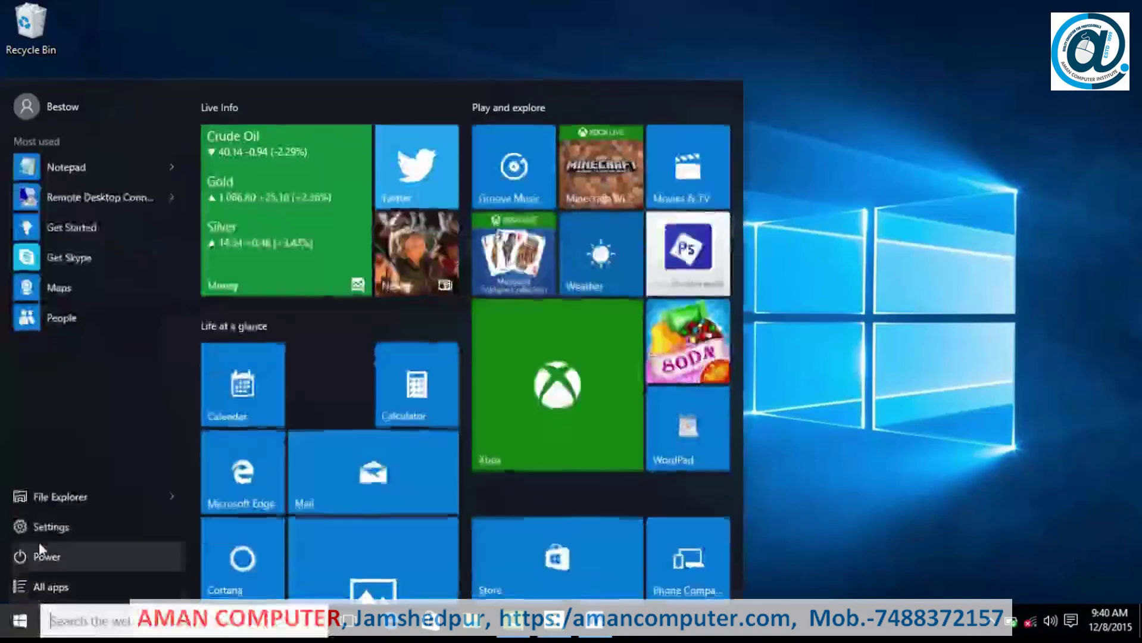
pyautogui.click(41, 525)
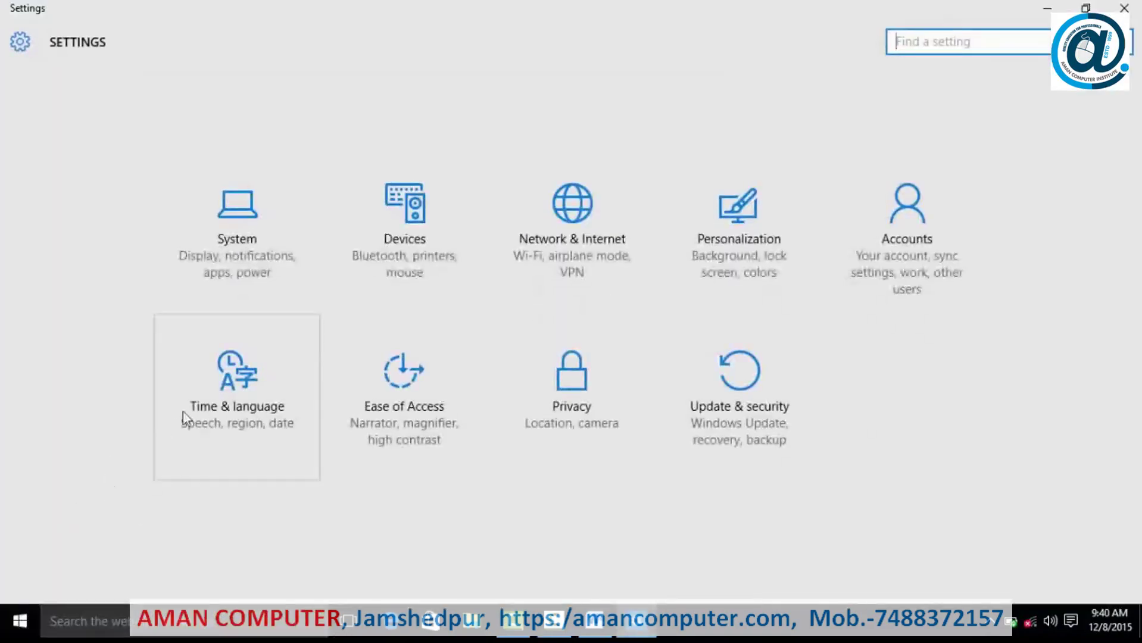
pyautogui.click(237, 376)
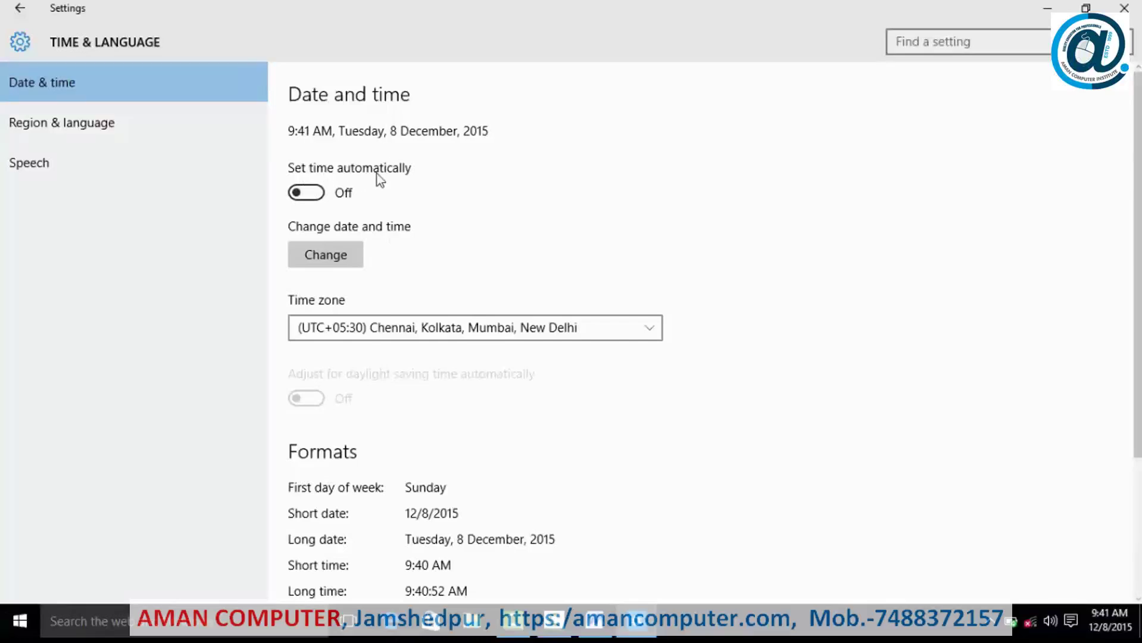
# - Toggle the Set time automatically option on and back off
pyautogui.click(318, 194)
pyautogui.click(298, 192)
pyautogui.moveTo(305, 194); pyautogui.dragTo(322, 196)
pyautogui.click(301, 195)
# - Open the Change date and time dialog and set the date to November 9, 2015
pyautogui.click(327, 255)
pyautogui.click(343, 260)
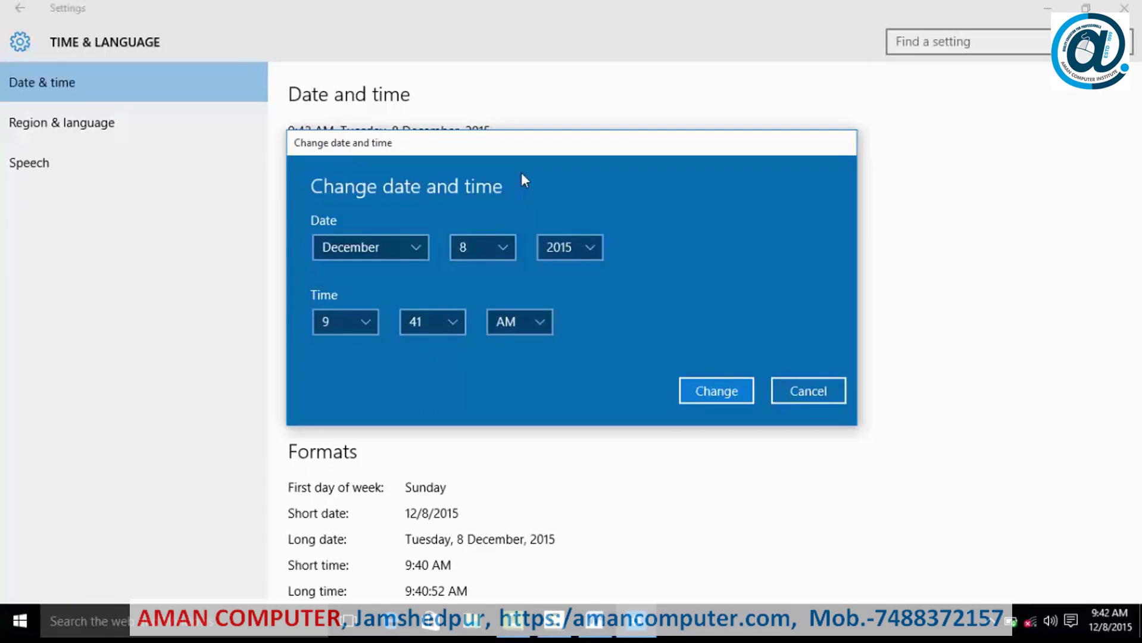
pyautogui.click(408, 243)
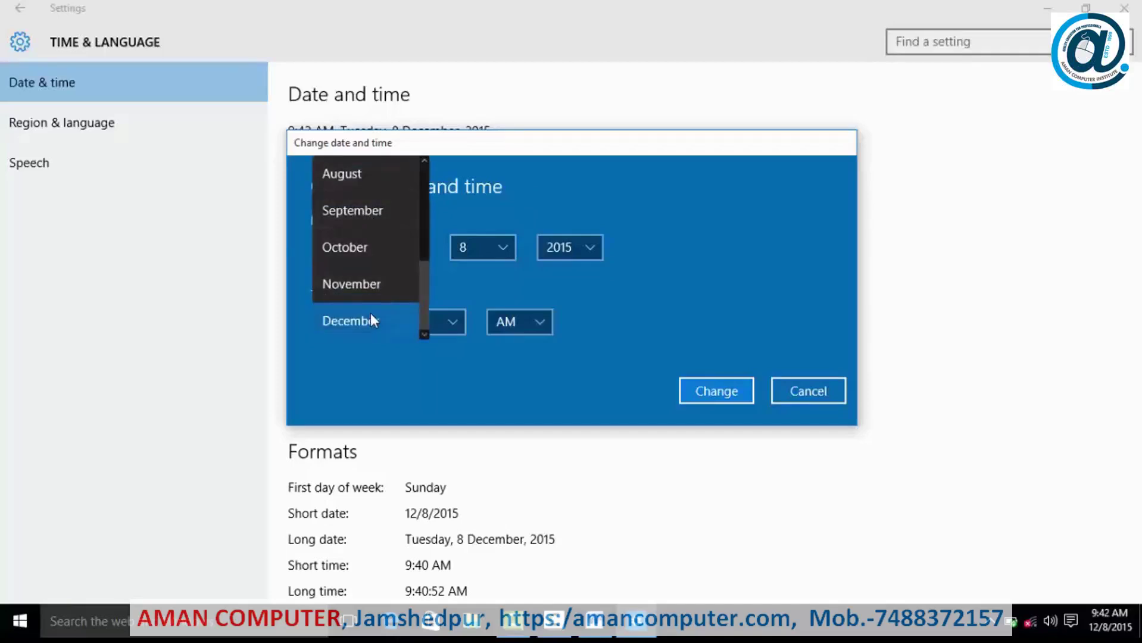
pyautogui.click(376, 285)
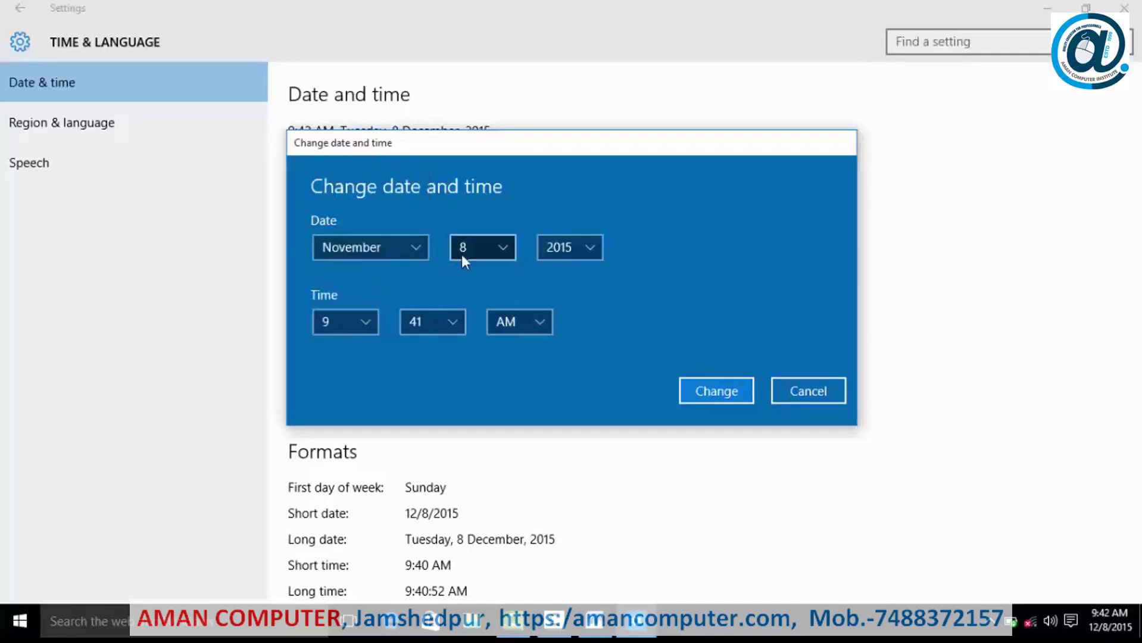
pyautogui.click(494, 245)
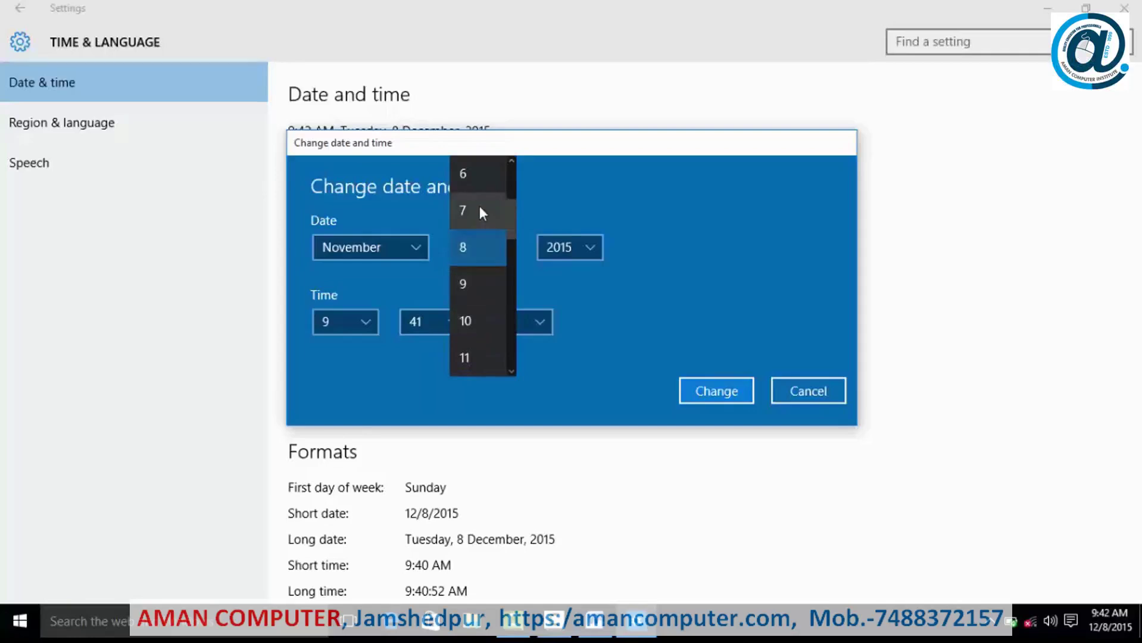
pyautogui.click(483, 281)
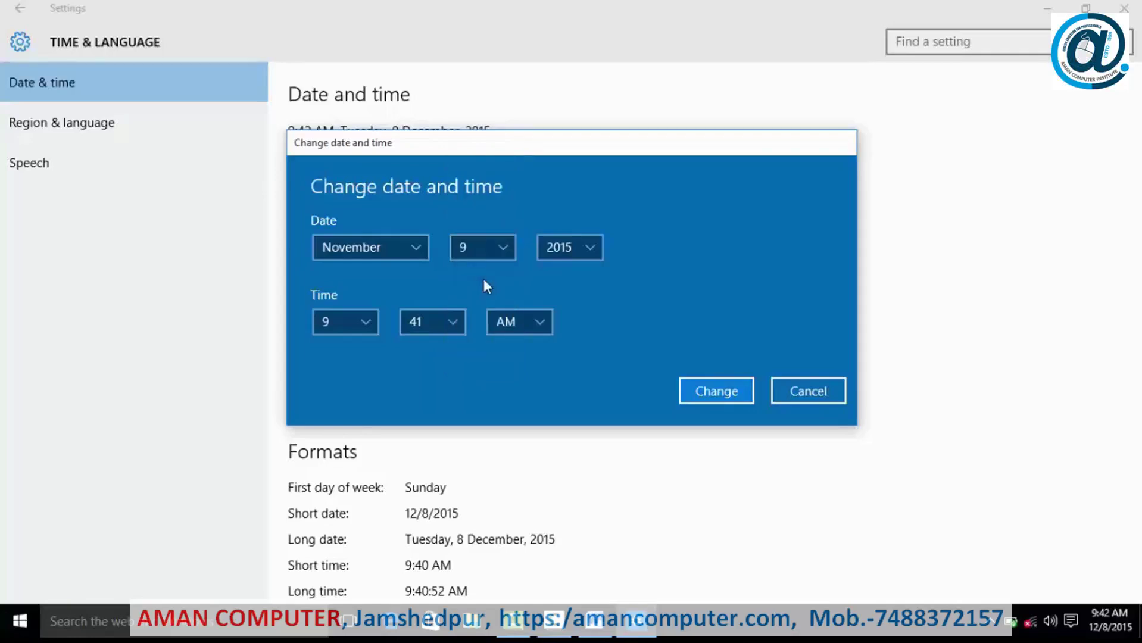
pyautogui.click(568, 250)
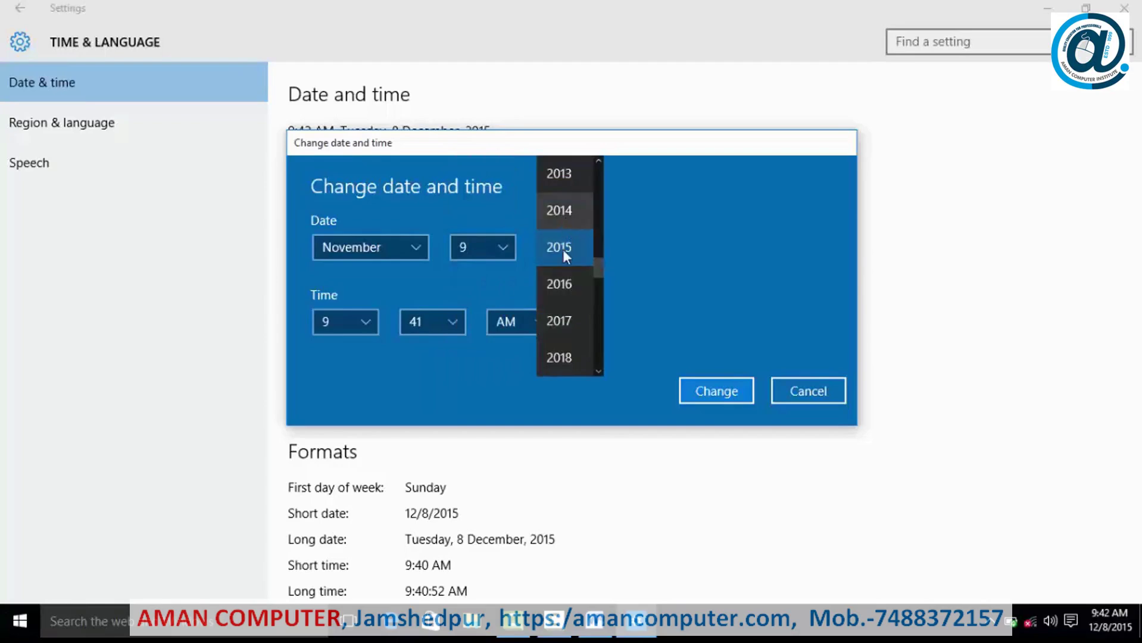
pyautogui.click(561, 277)
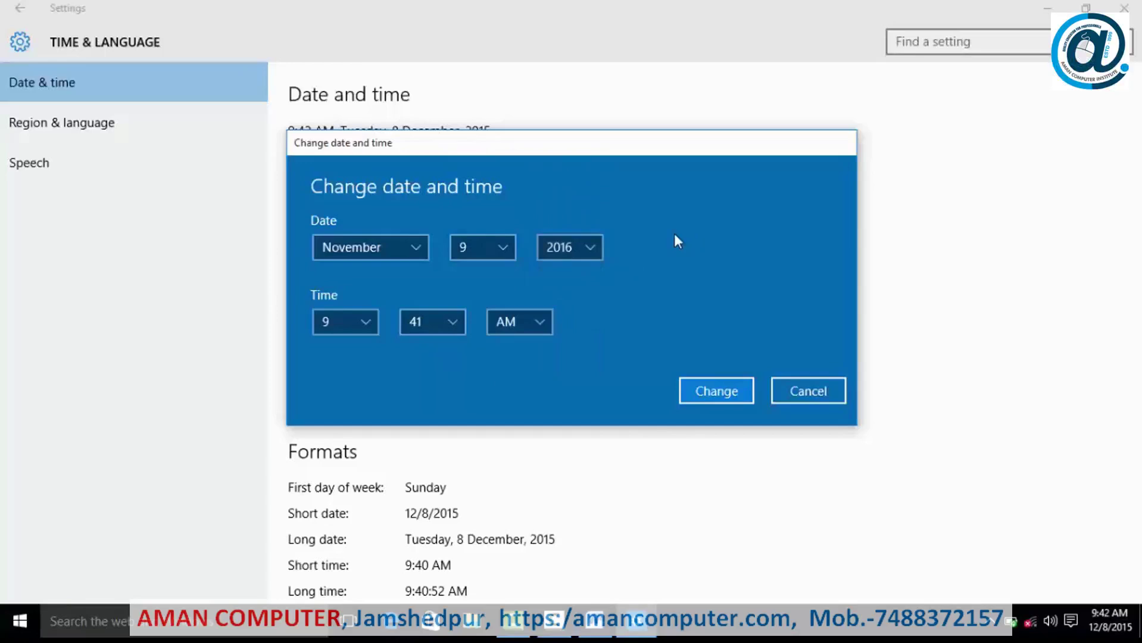
pyautogui.click(569, 246)
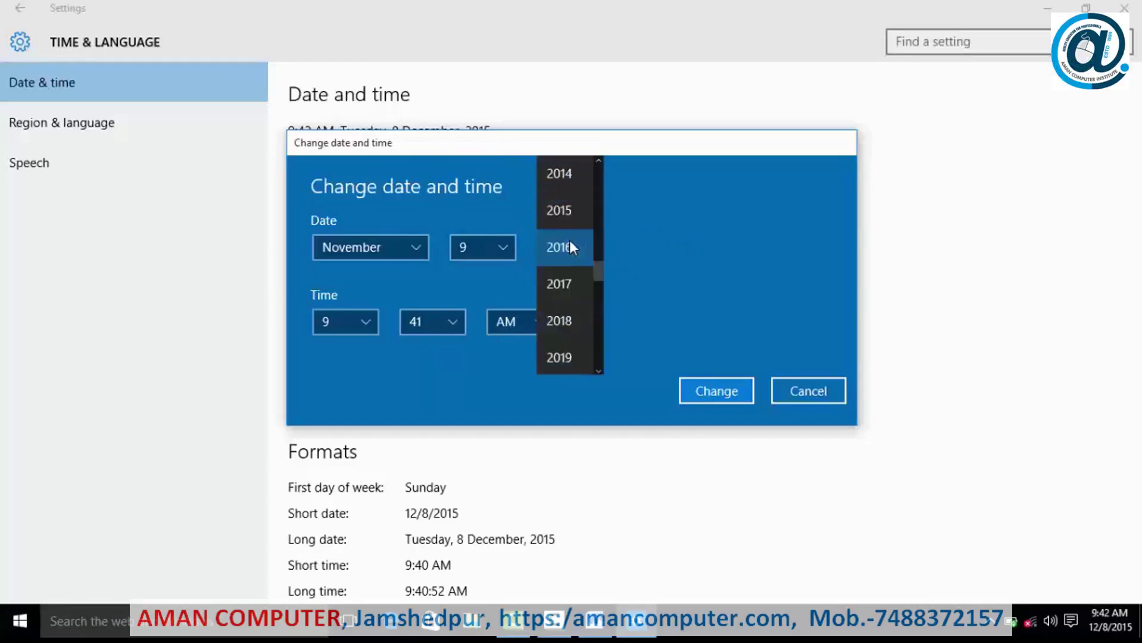
pyautogui.click(574, 210)
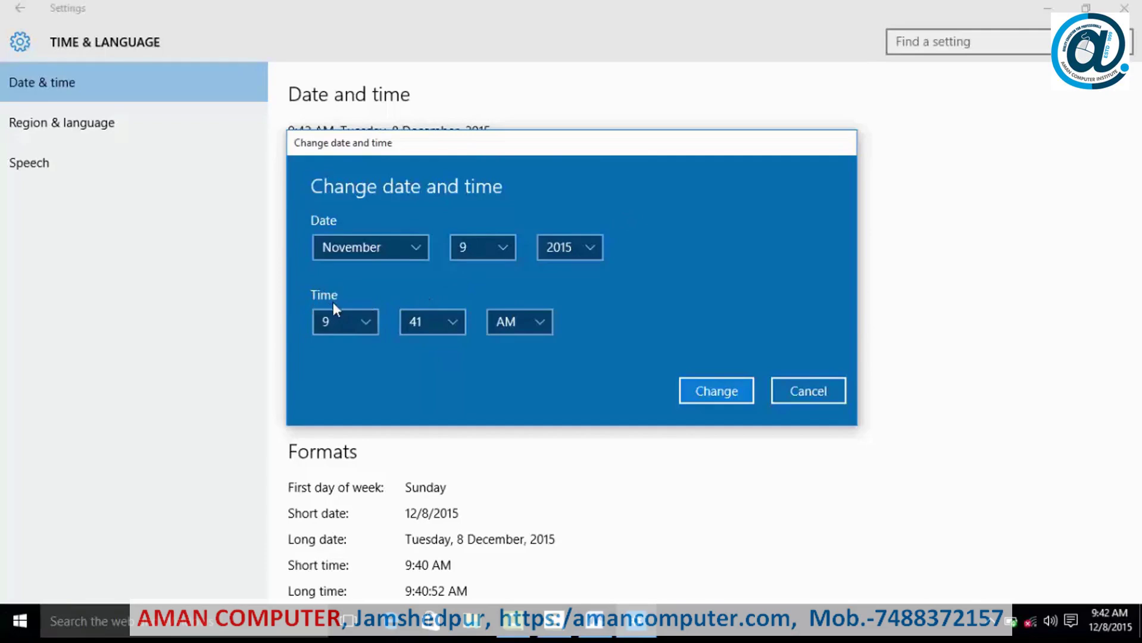
# - Set the time to 10:42 AM and apply the new date and time
pyautogui.click(362, 322)
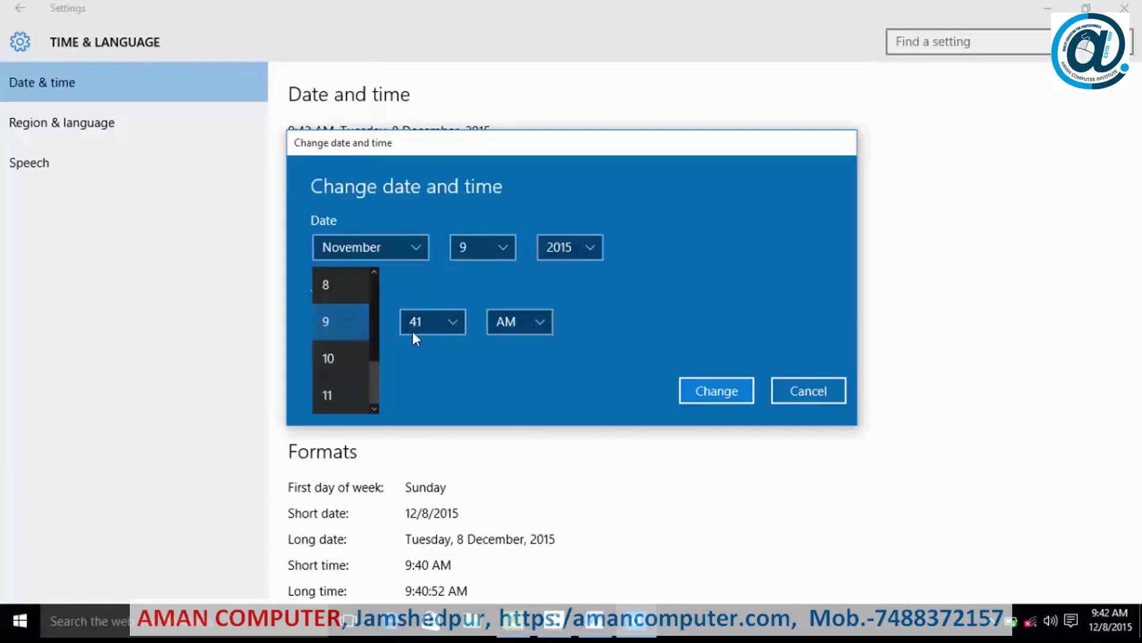
pyautogui.click(358, 353)
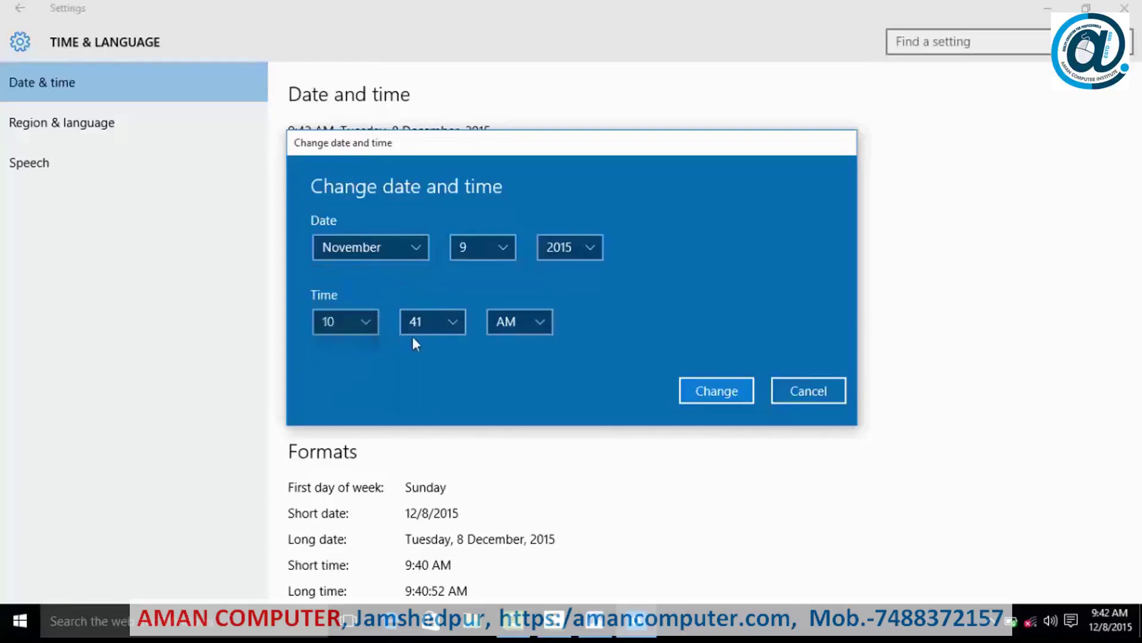
pyautogui.click(444, 321)
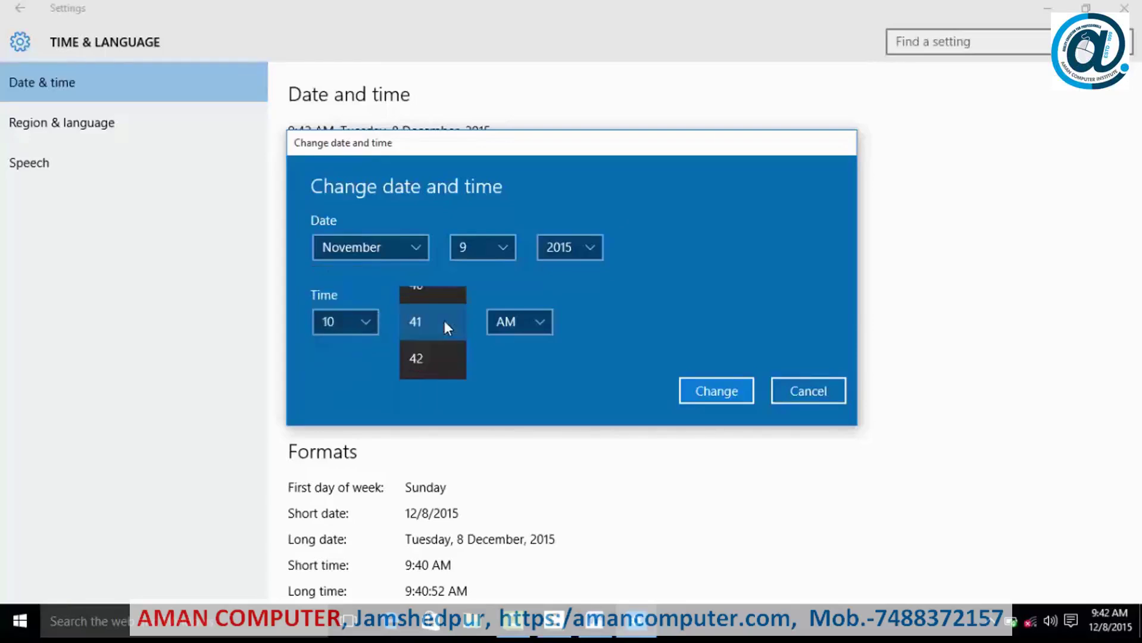
pyautogui.click(431, 357)
pyautogui.click(517, 324)
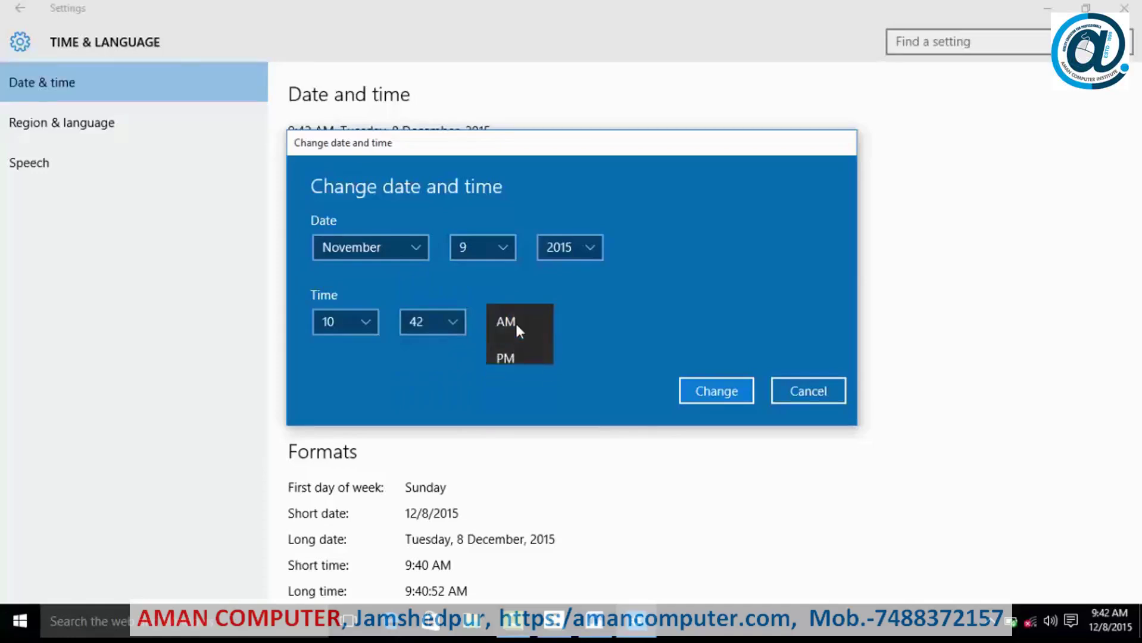
pyautogui.click(516, 329)
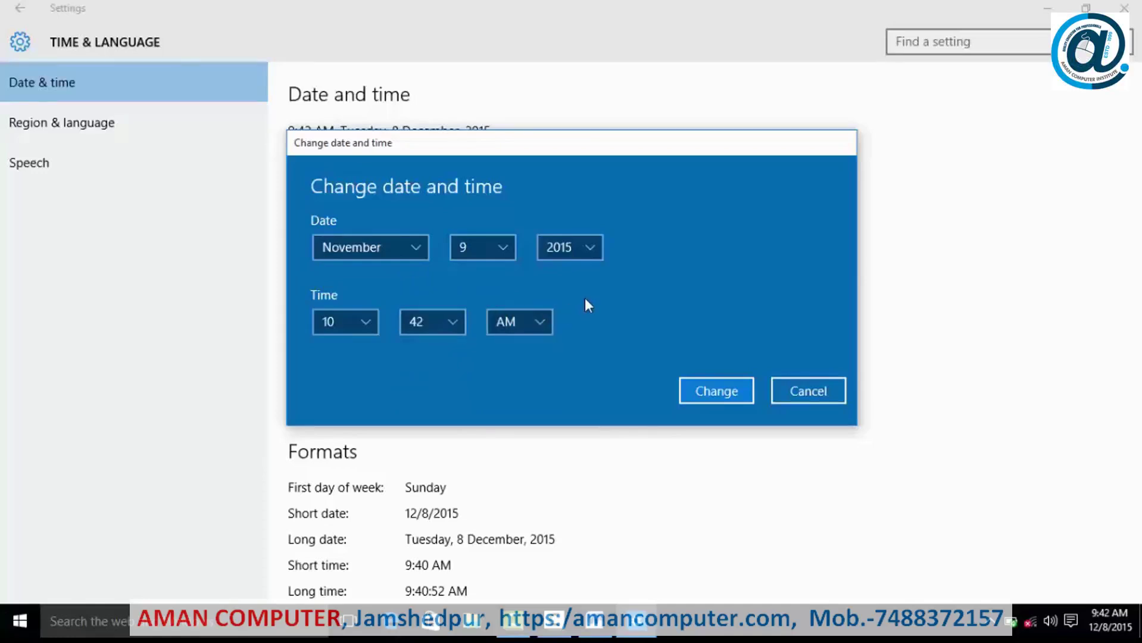
pyautogui.click(716, 390)
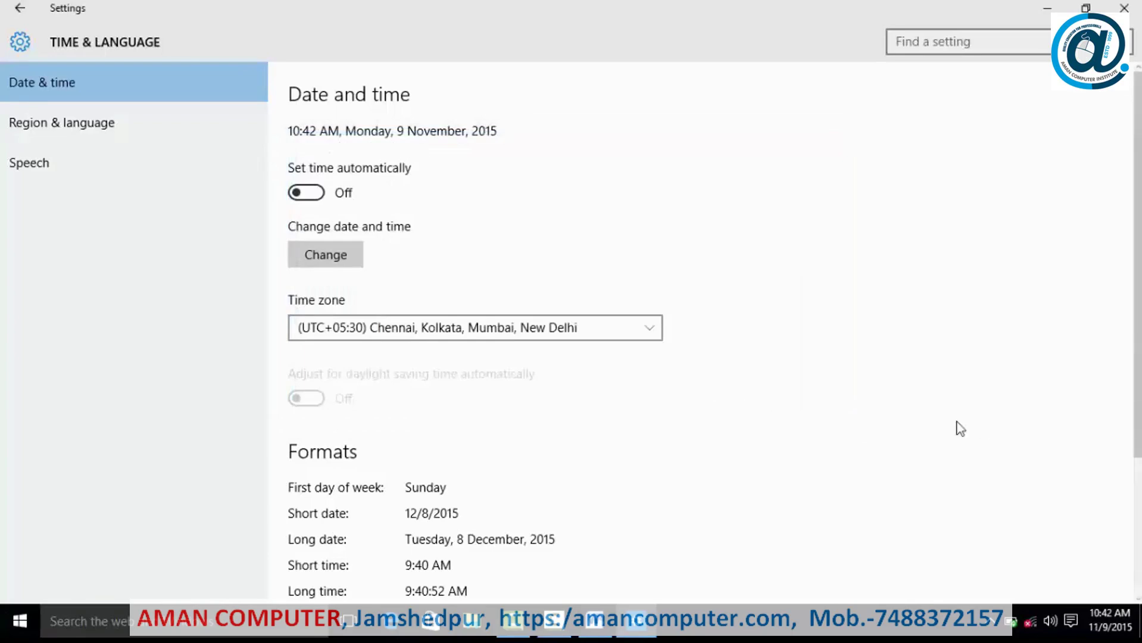
# - Change the system date to December 8, 2015 and apply it
pyautogui.moveTo(1120, 630)
pyautogui.click(327, 258)
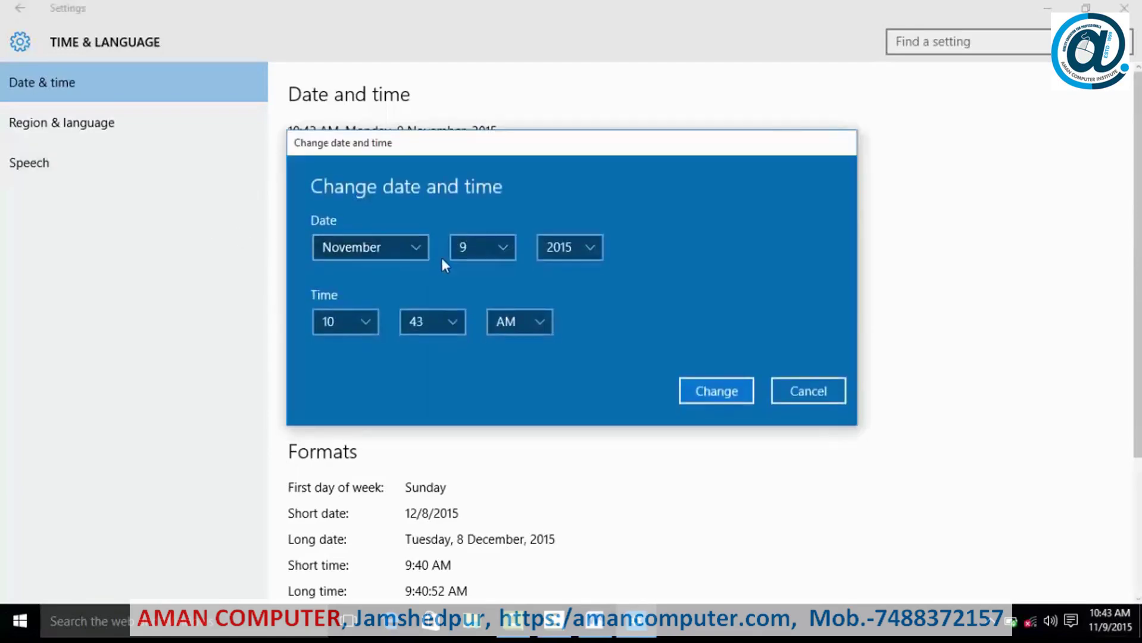
pyautogui.click(418, 249)
pyautogui.click(373, 319)
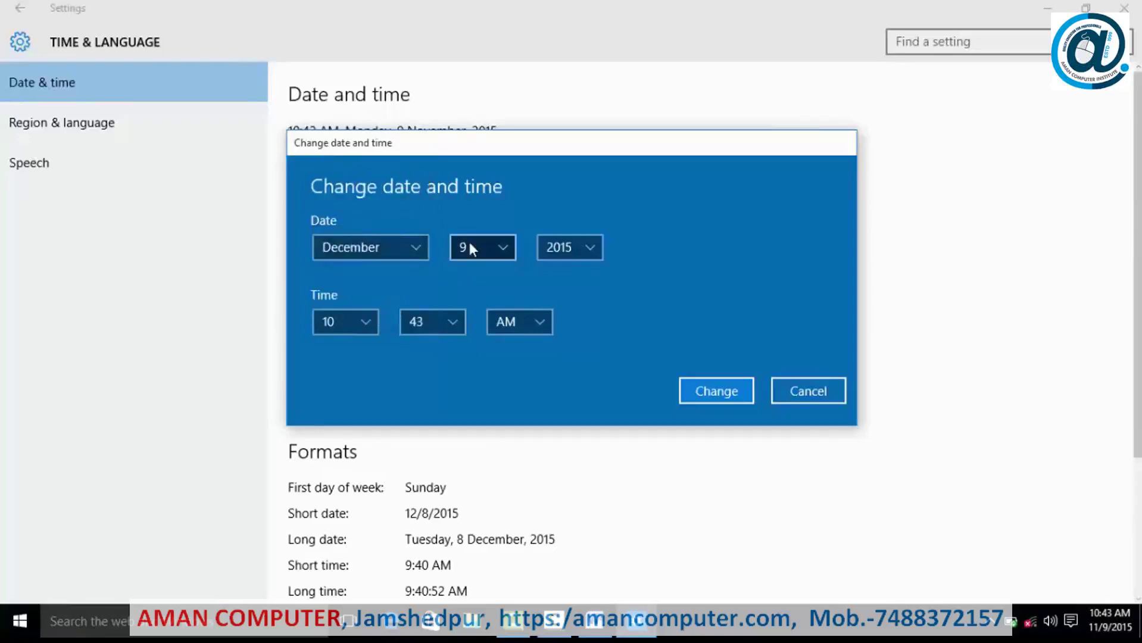
pyautogui.click(476, 238)
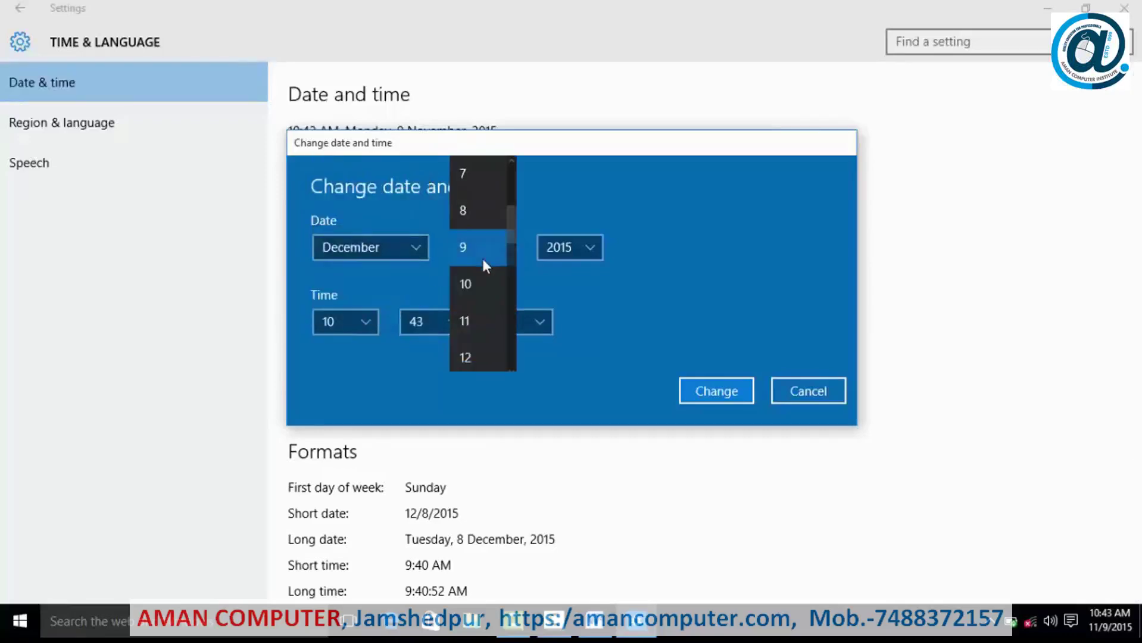
pyautogui.click(477, 210)
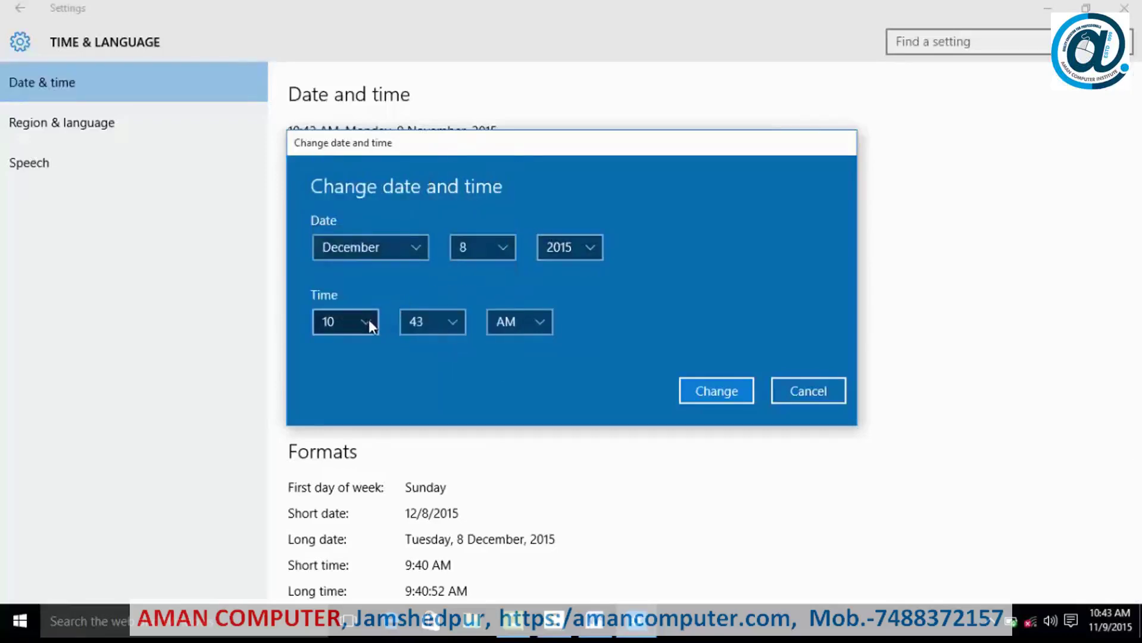
pyautogui.click(693, 387)
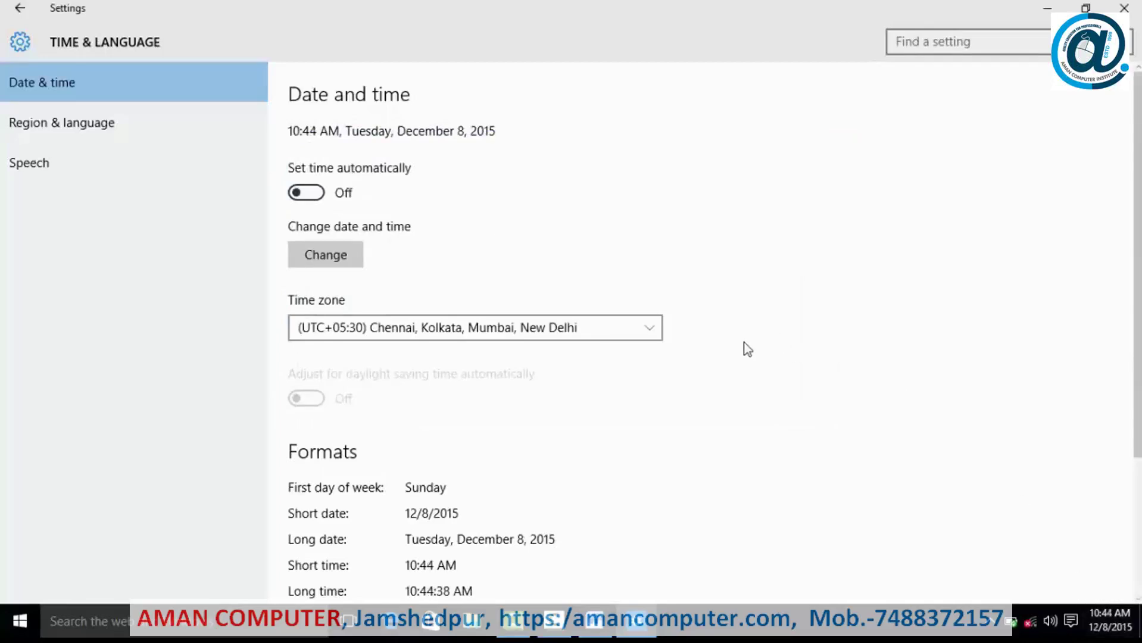
# - Choose (UTC+05:30) Chennai, Kolkata, Mumbai, New Delhi as the time zone
pyautogui.click(652, 326)
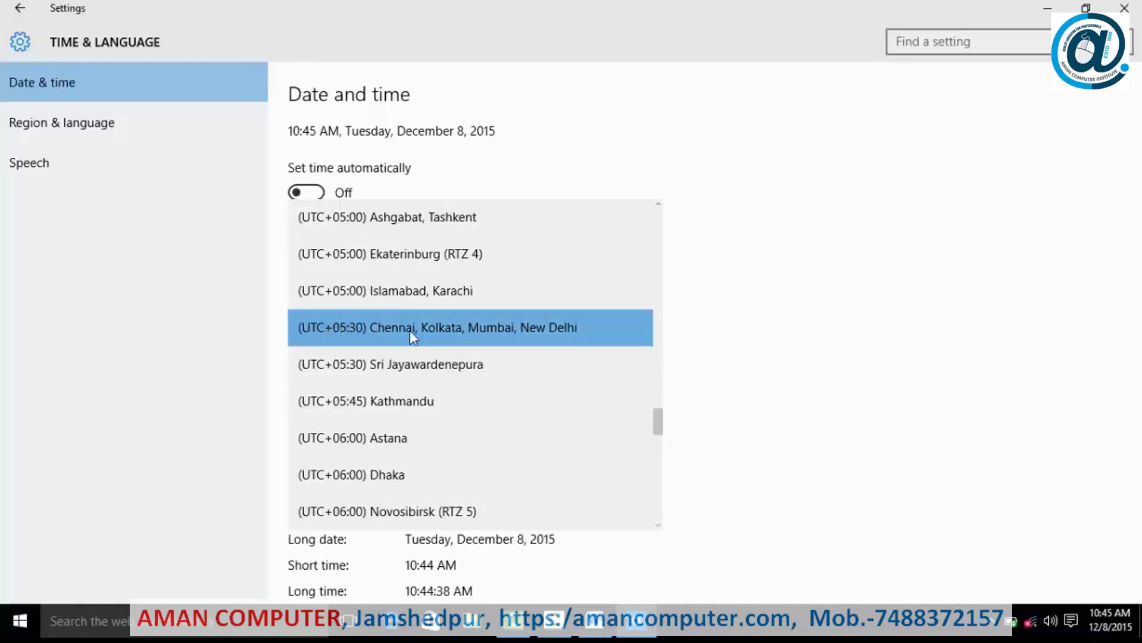
pyautogui.click(569, 325)
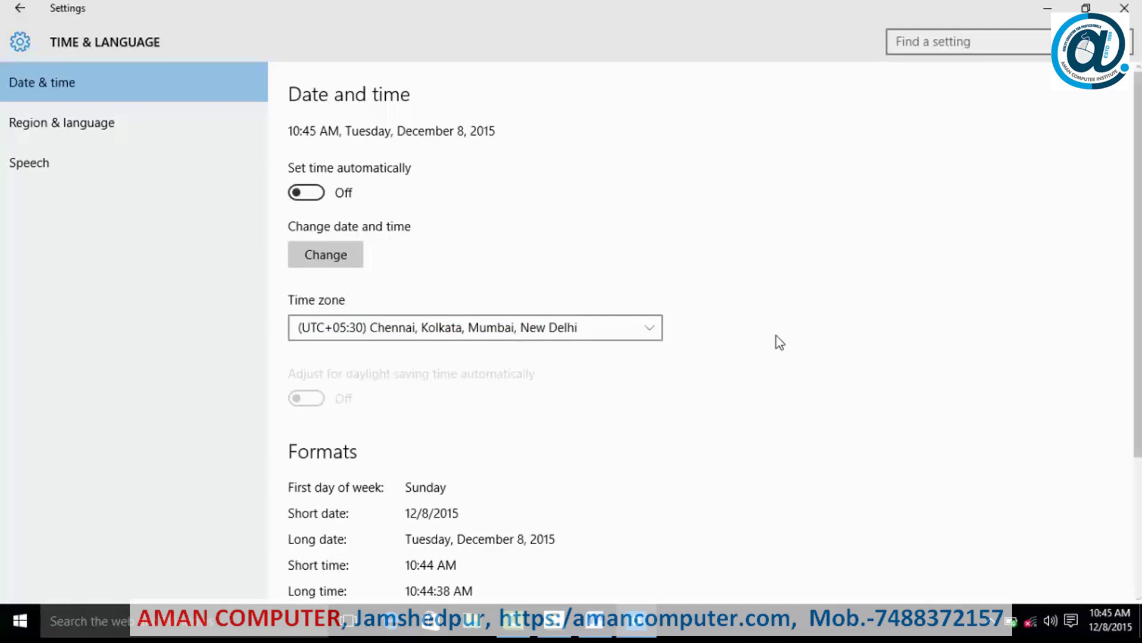